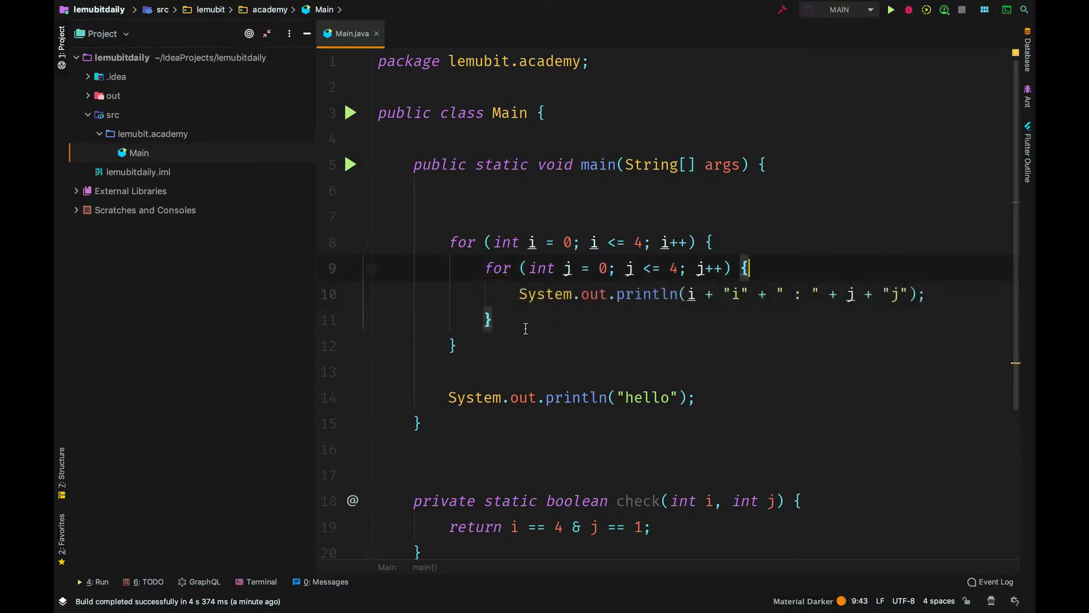
# - Place the caret in the println line that prints the i and j values
pyautogui.click(697, 294)
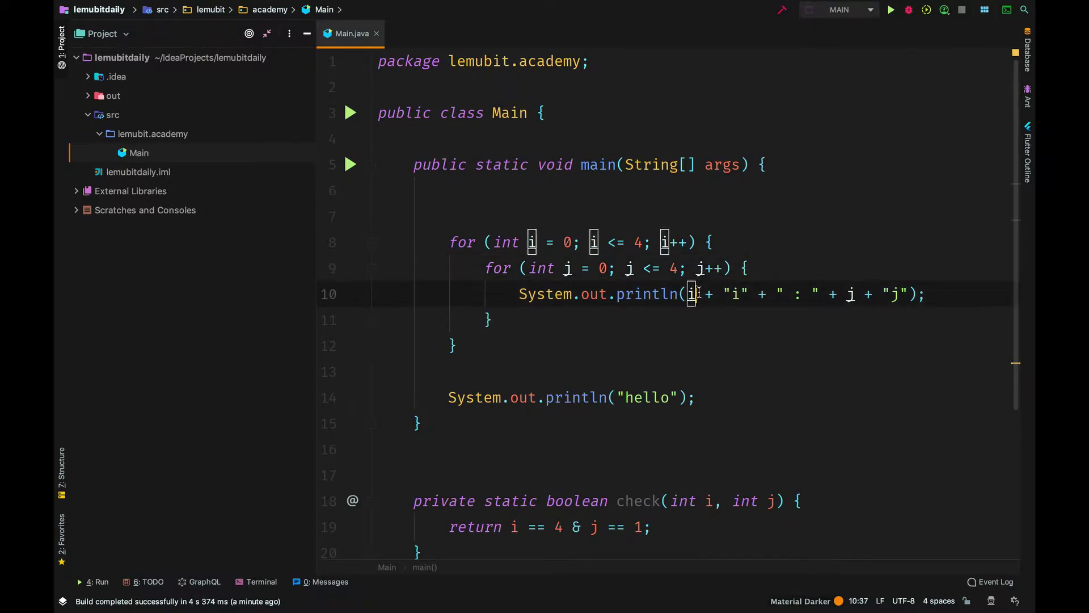
pyautogui.click(849, 294)
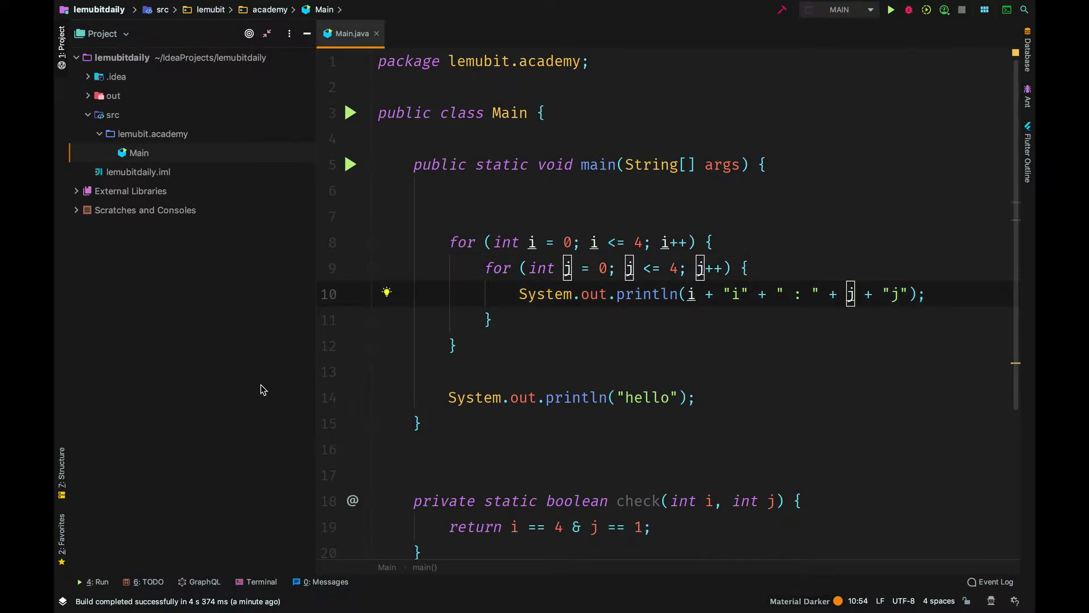
# - Run Main and review the console output, from the 0i : 1j line onward
pyautogui.click(891, 11)
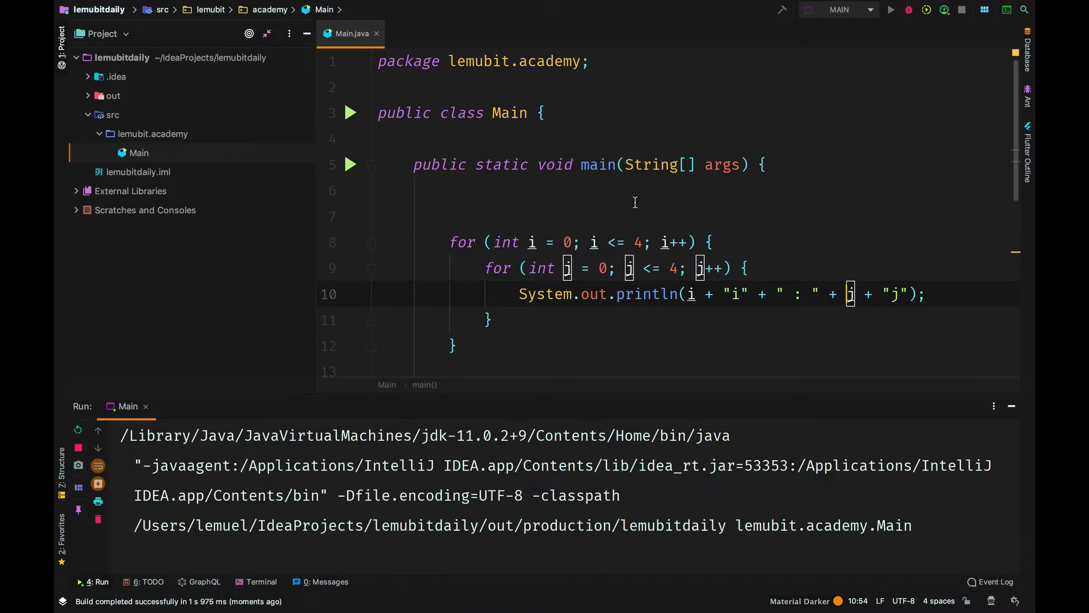
pyautogui.scroll(2, 261, 462)
pyautogui.scroll(4, 261, 464)
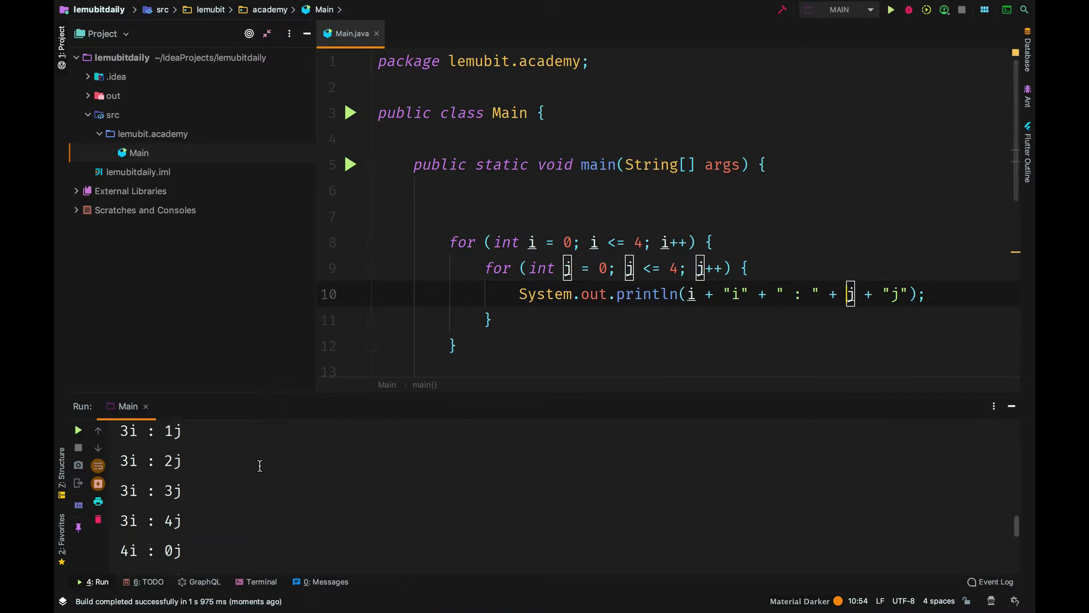
pyautogui.scroll(2, 260, 466)
pyautogui.scroll(2, 260, 466)
pyautogui.scroll(1, 260, 466)
pyautogui.scroll(3, 260, 466)
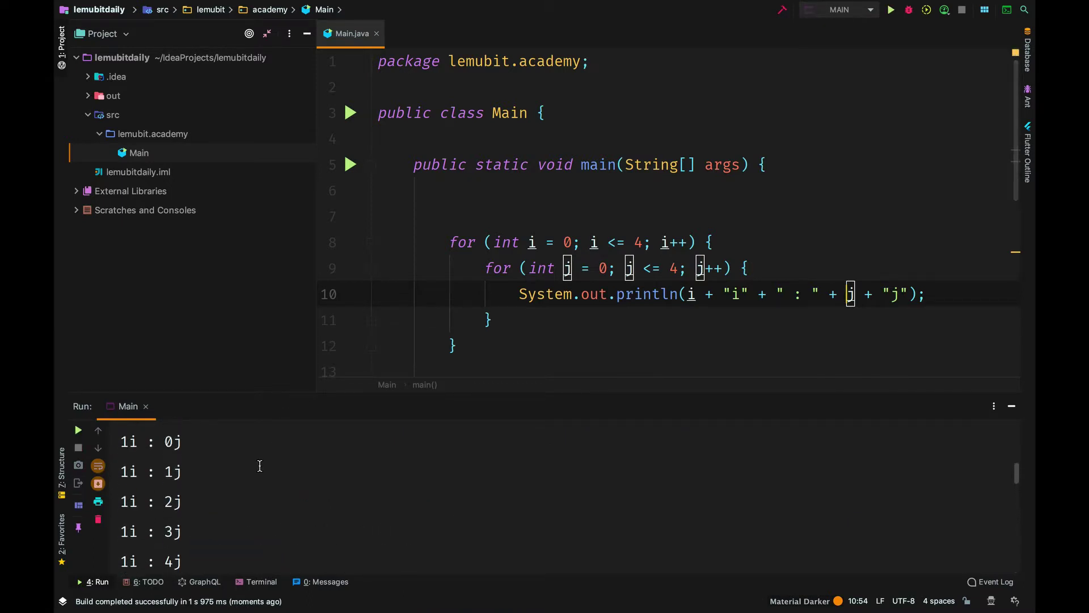
pyautogui.scroll(3, 260, 465)
pyautogui.scroll(3, 260, 466)
pyautogui.scroll(-2, 260, 466)
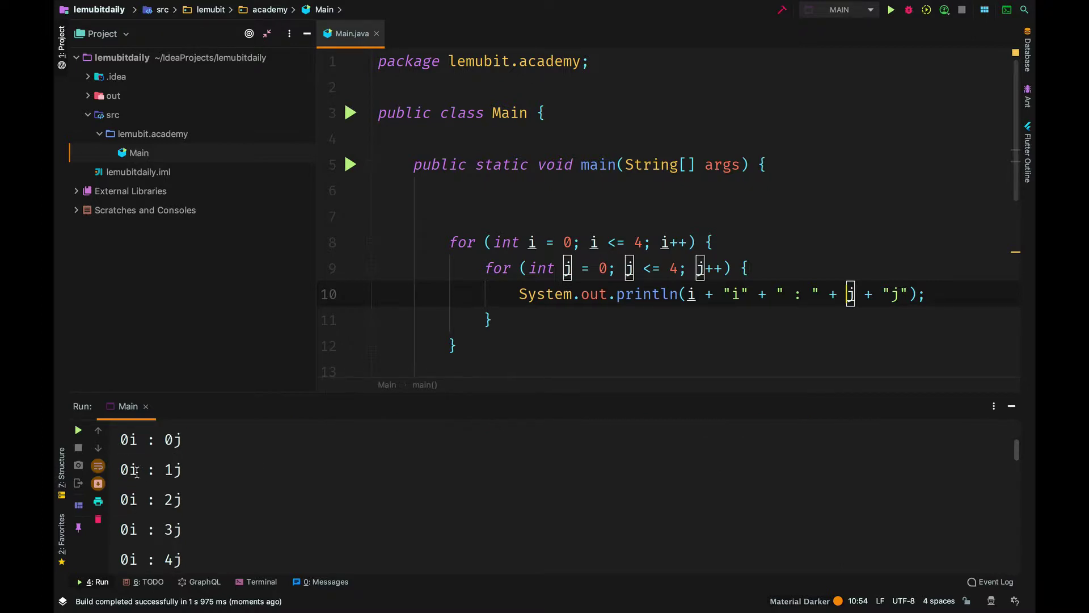
pyautogui.click(171, 470)
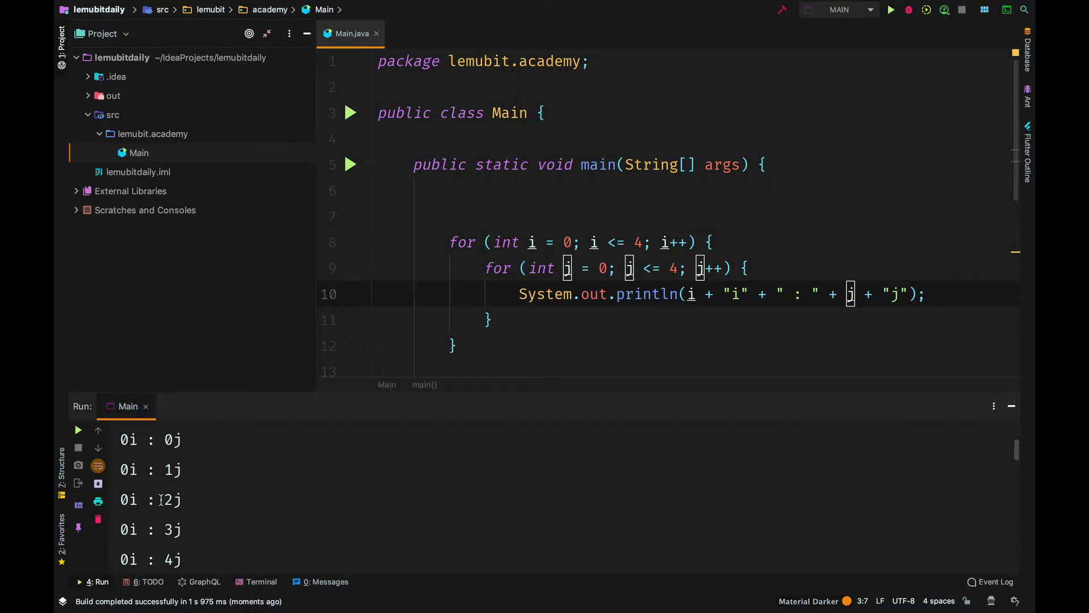
pyautogui.scroll(-1, 170, 499)
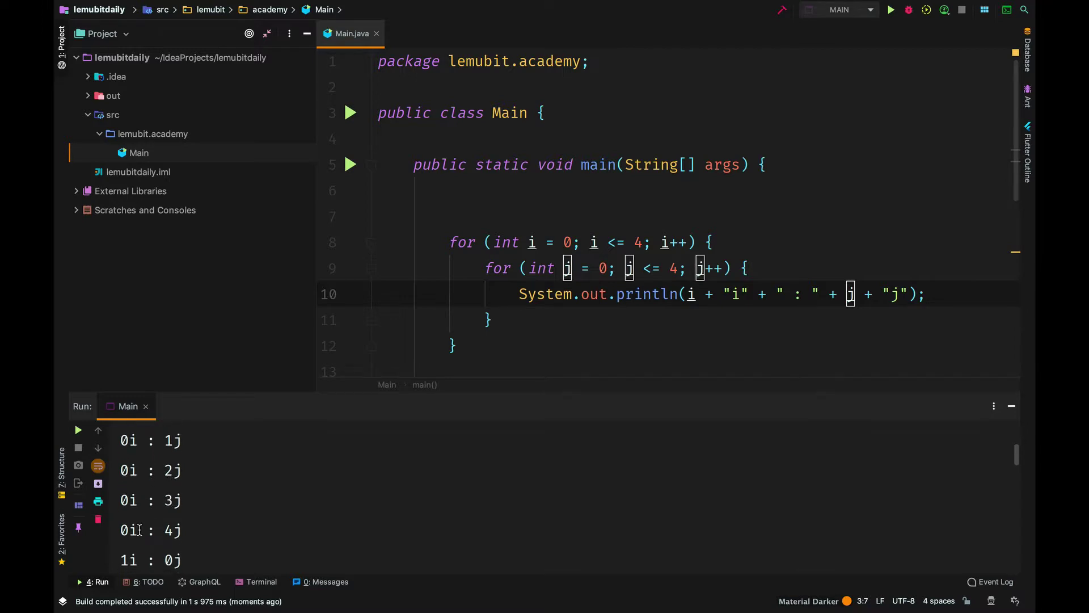
pyautogui.scroll(-2, 170, 534)
pyautogui.scroll(-3, 169, 534)
pyautogui.scroll(-3, 169, 534)
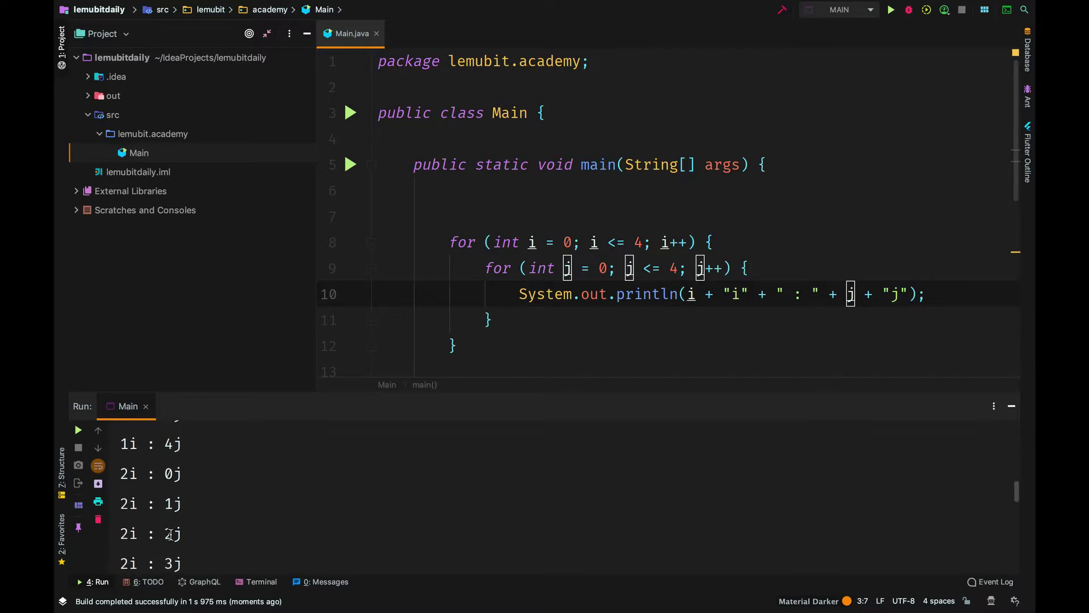
pyautogui.scroll(-2, 170, 534)
pyautogui.scroll(-2, 170, 535)
pyautogui.scroll(-2, 170, 534)
pyautogui.scroll(-3, 171, 535)
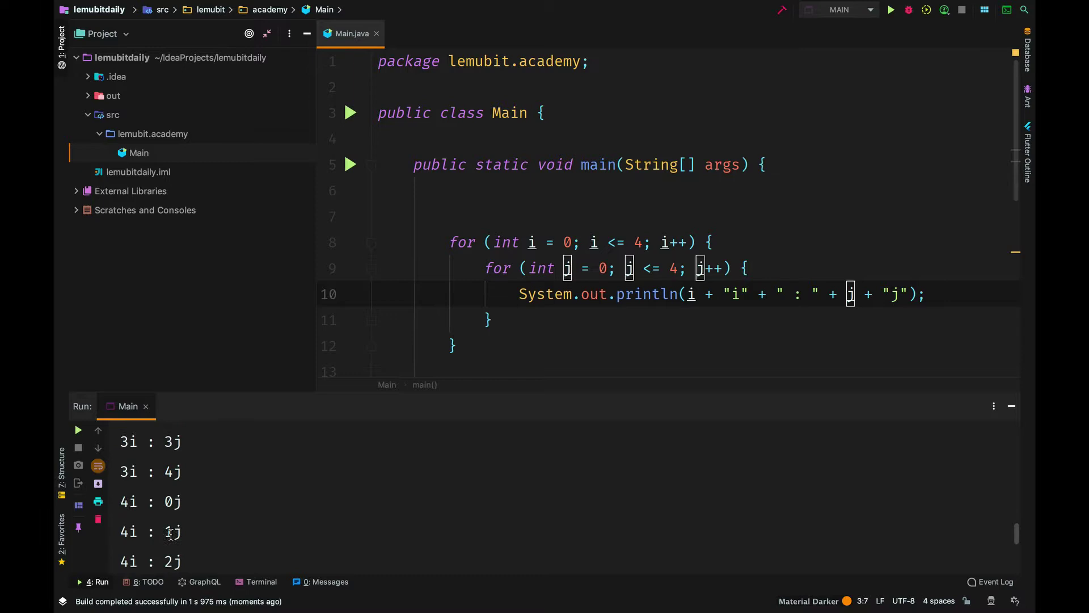
pyautogui.scroll(-3, 170, 534)
pyautogui.scroll(-1, 170, 535)
# - Hide the run output and move to the end of the check() helper
pyautogui.hotkey('shift', 'Escape')
pyautogui.scroll(-5, 539, 515)
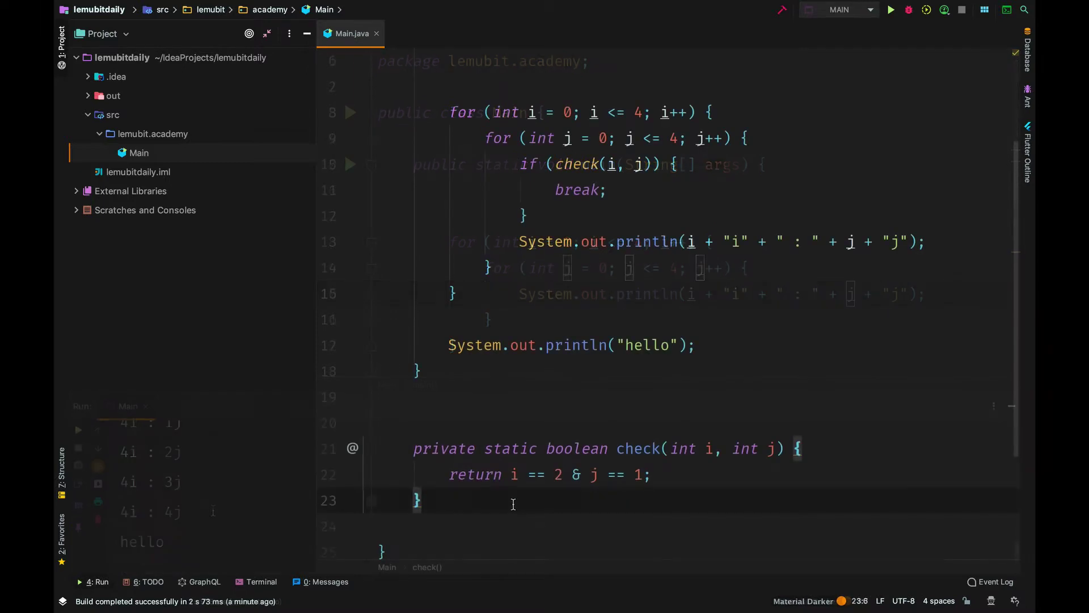
pyautogui.click(515, 508)
pyautogui.scroll(-4, 513, 503)
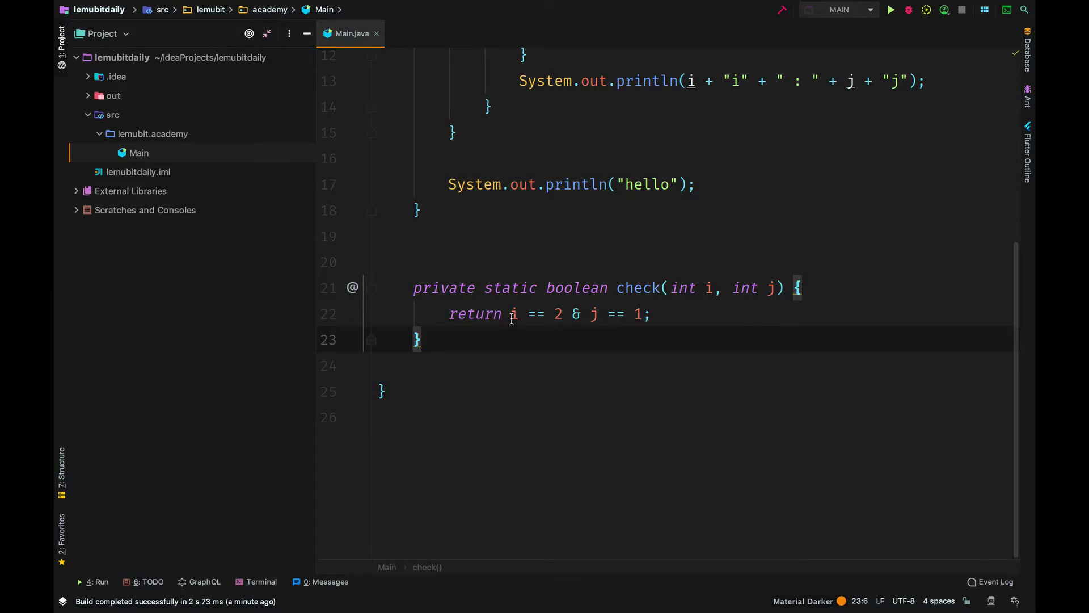
pyautogui.scroll(1, 511, 318)
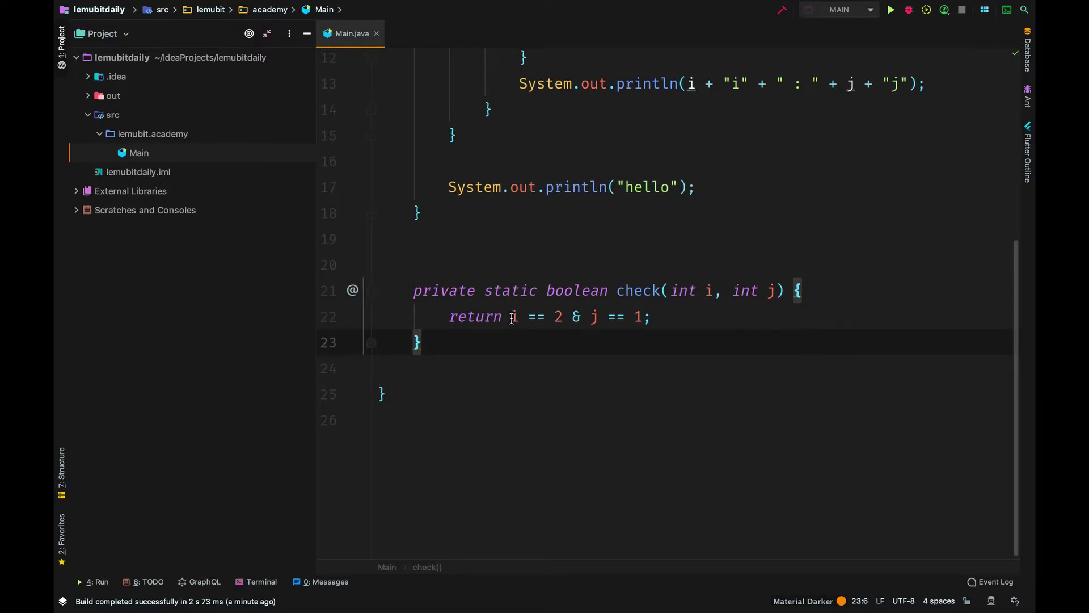
pyautogui.scroll(2, 514, 317)
pyautogui.scroll(5, 514, 318)
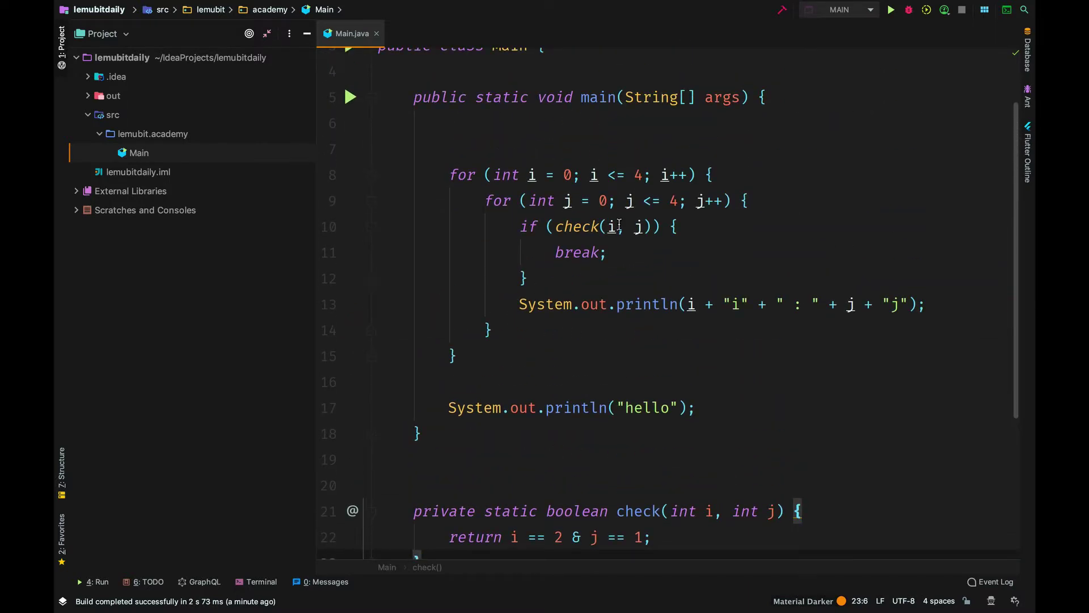
pyautogui.scroll(2, 528, 281)
# - Rerun Main to verify row i=2 stops after 2i : 0j, then hide the output
pyautogui.click(527, 304)
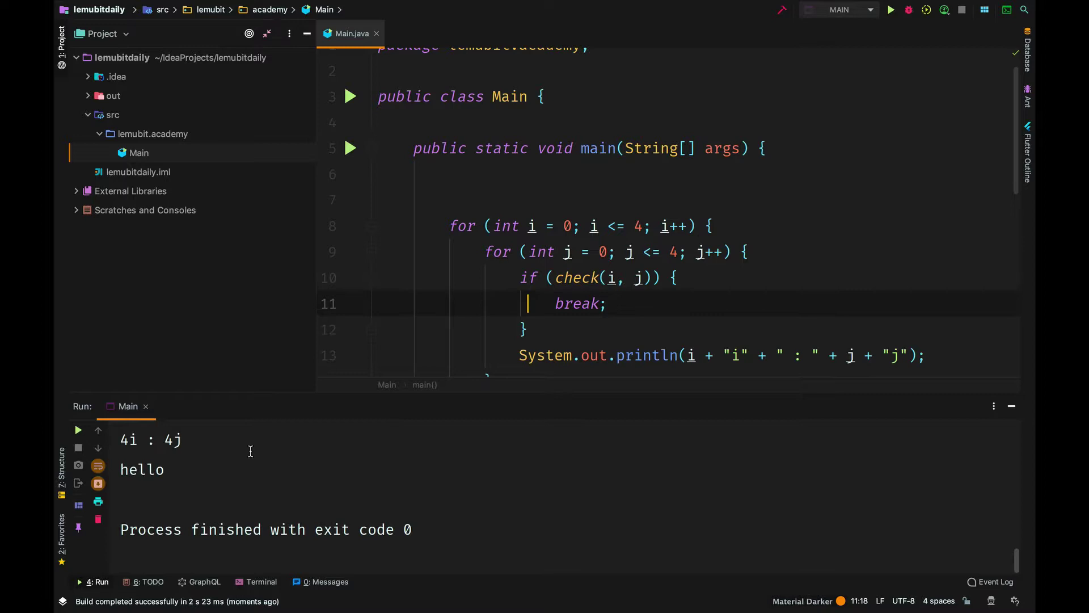
pyautogui.scroll(1, 251, 451)
pyautogui.scroll(2, 251, 451)
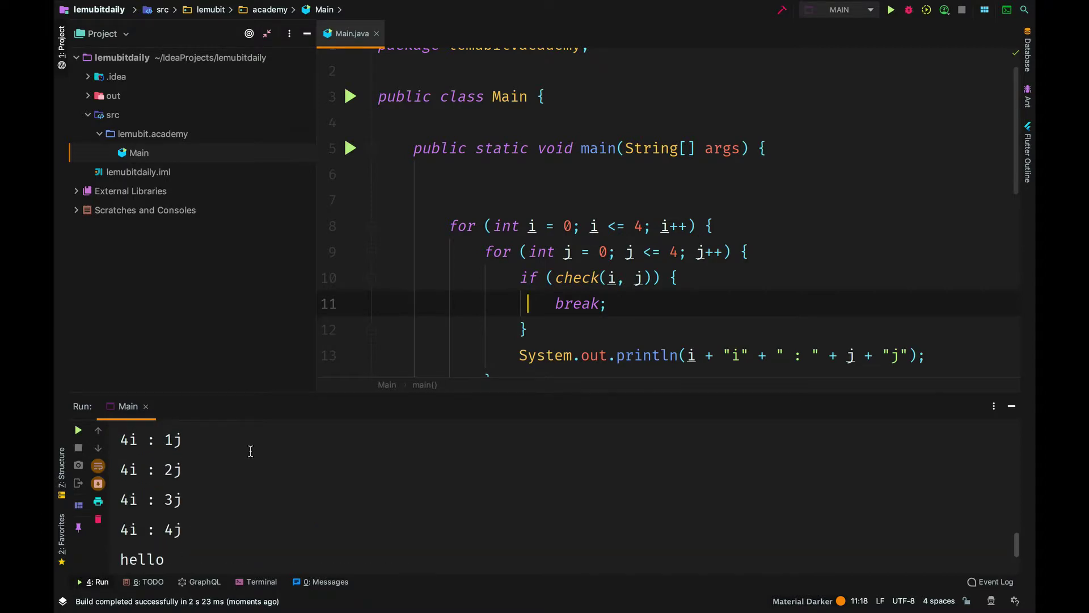
pyautogui.scroll(1, 250, 451)
pyautogui.scroll(-5, 420, 294)
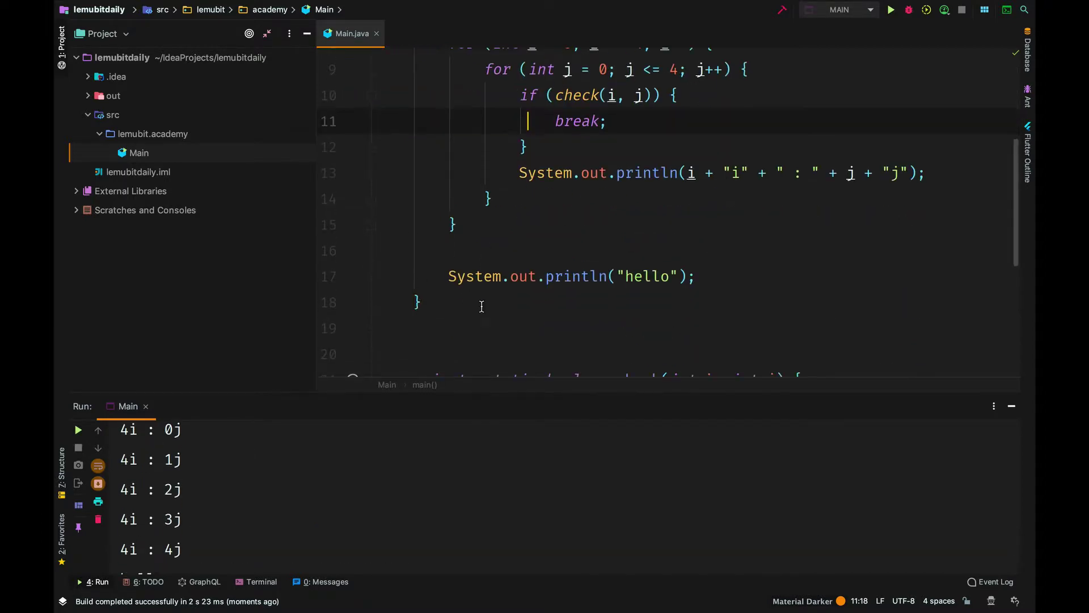
pyautogui.scroll(-3, 421, 294)
pyautogui.scroll(5, 308, 512)
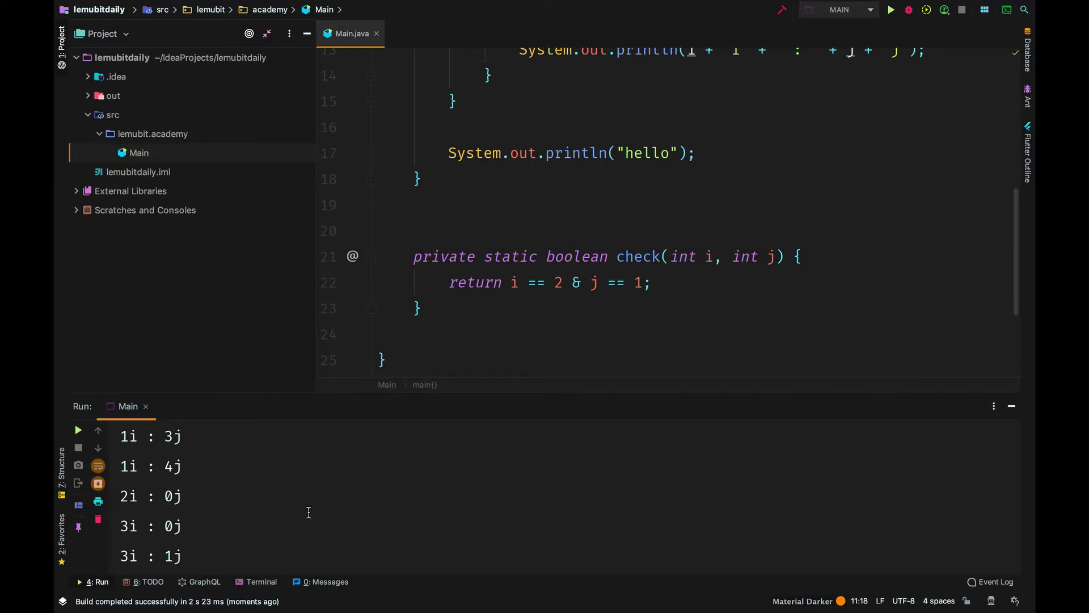
pyautogui.hotkey('shift', 'Escape')
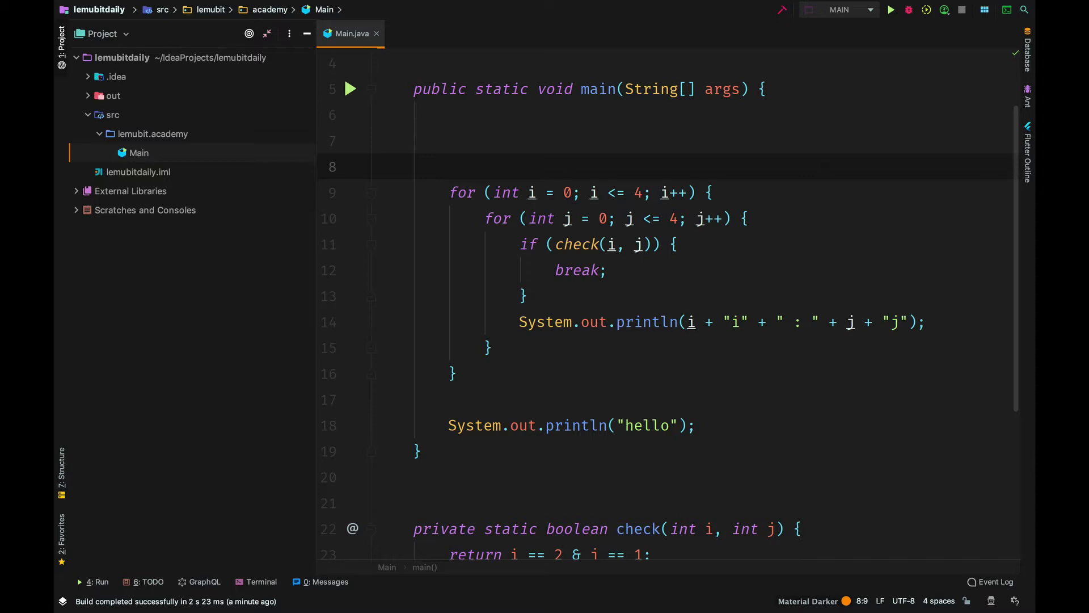
pyautogui.write('he')
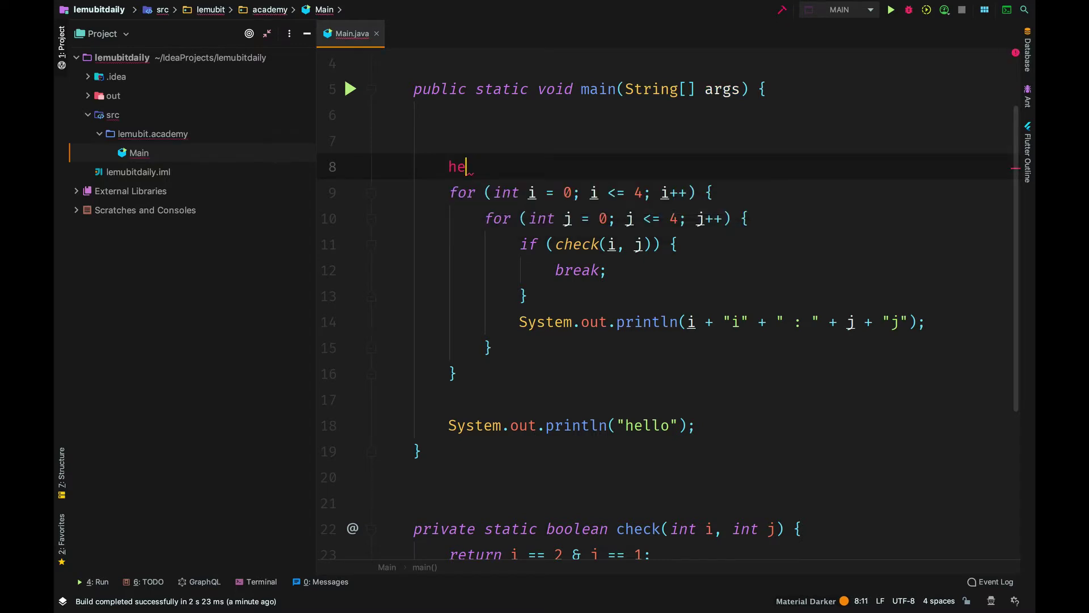
pyautogui.write('llo:')
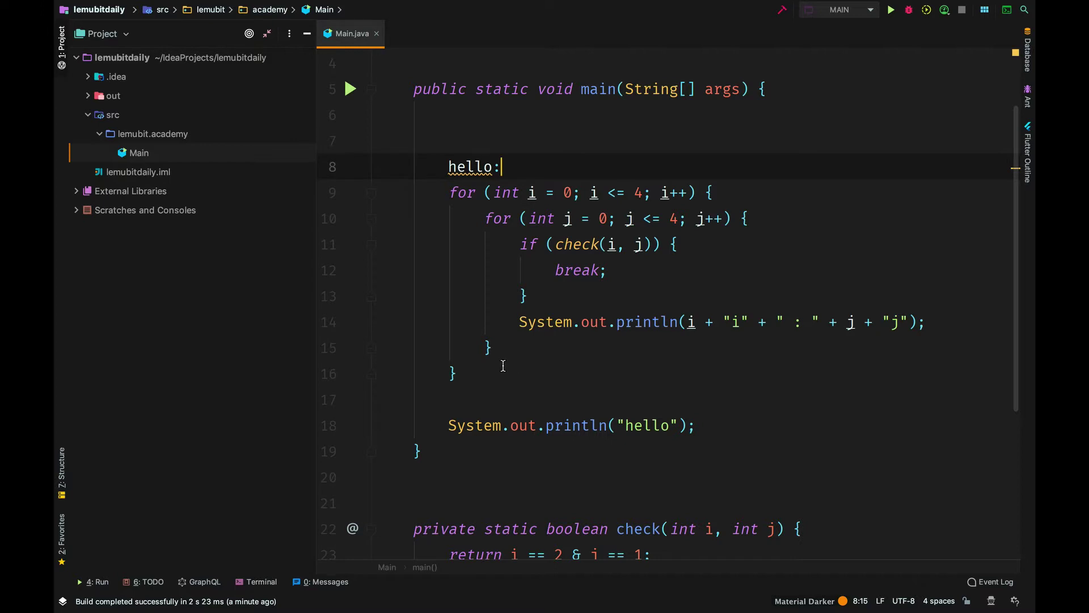
# - Make the inner break target the hello label, then highlight the label and its usage
pyautogui.click(602, 271)
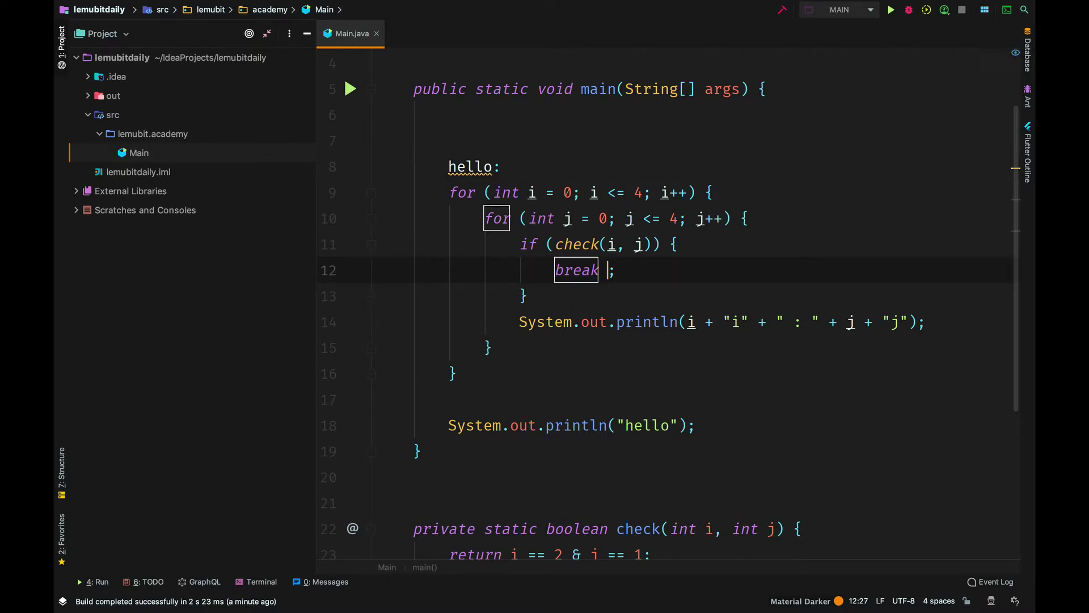
pyautogui.write('he')
pyautogui.press('Return')
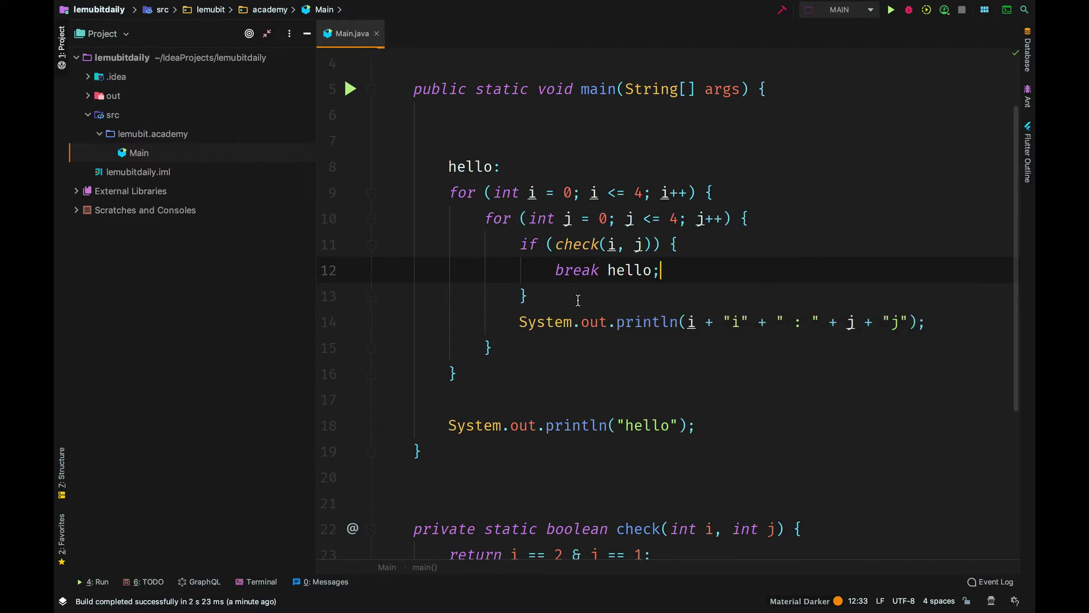
pyautogui.click(509, 373)
pyautogui.click(661, 272)
pyautogui.click(552, 270)
pyautogui.click(513, 165)
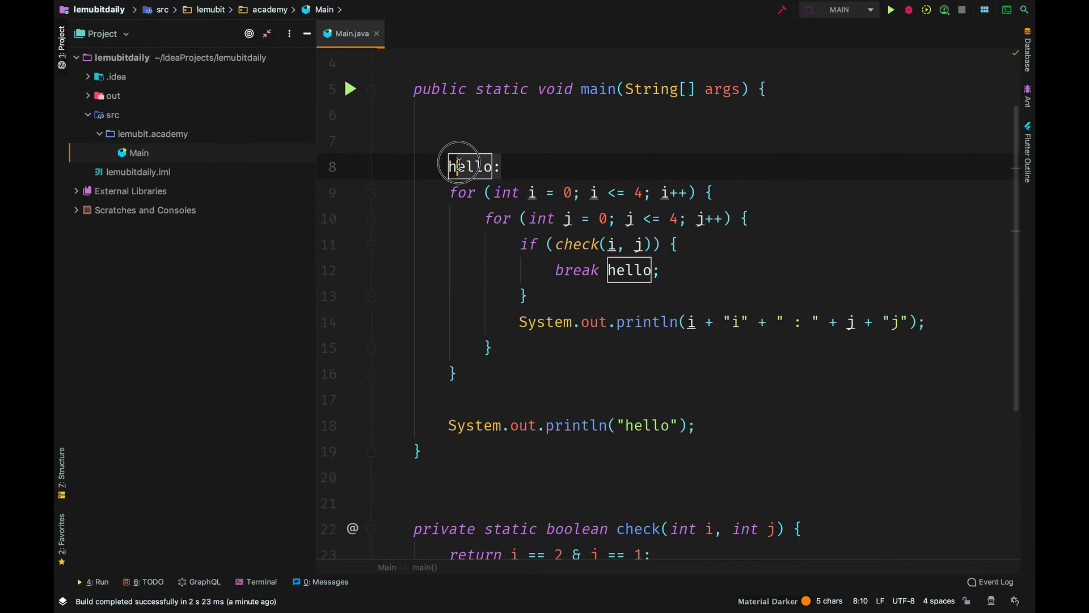
# - Add two blank lines after the end of the outer loop
pyautogui.click(512, 368)
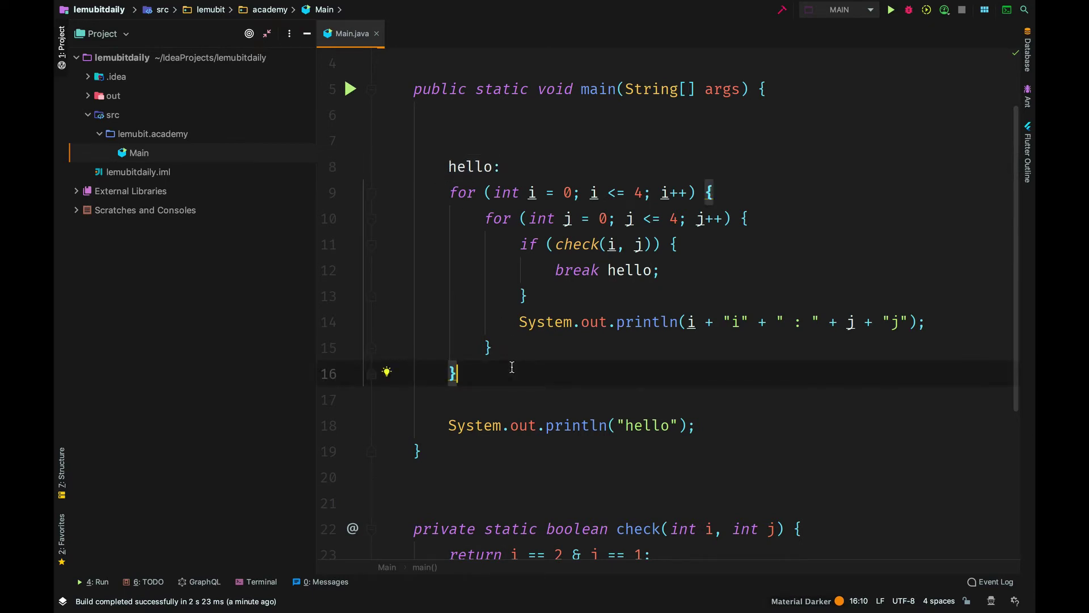
pyautogui.press('Return')
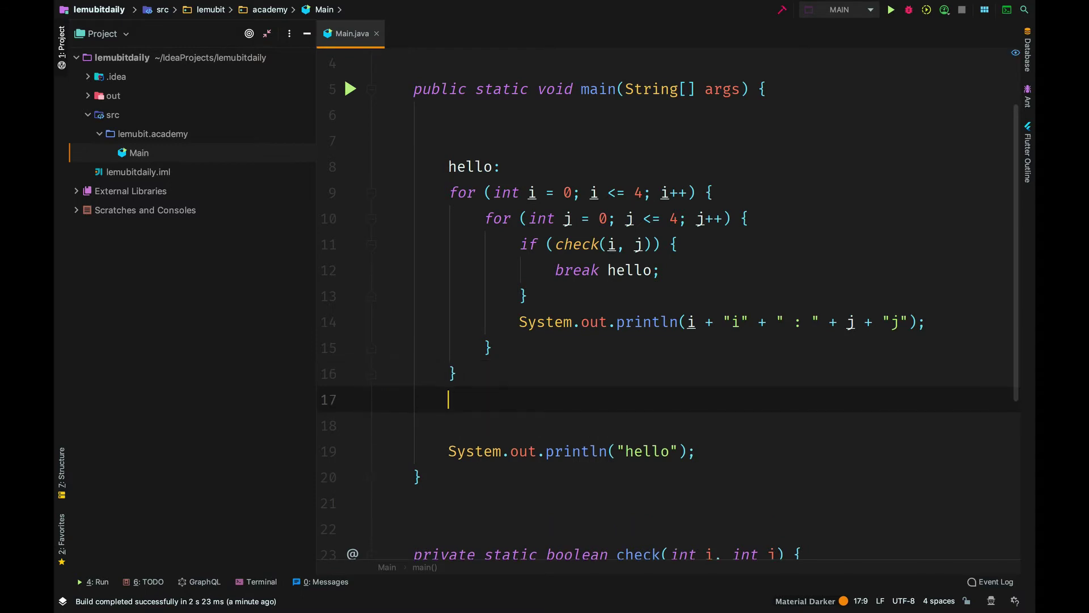
pyautogui.press('Return')
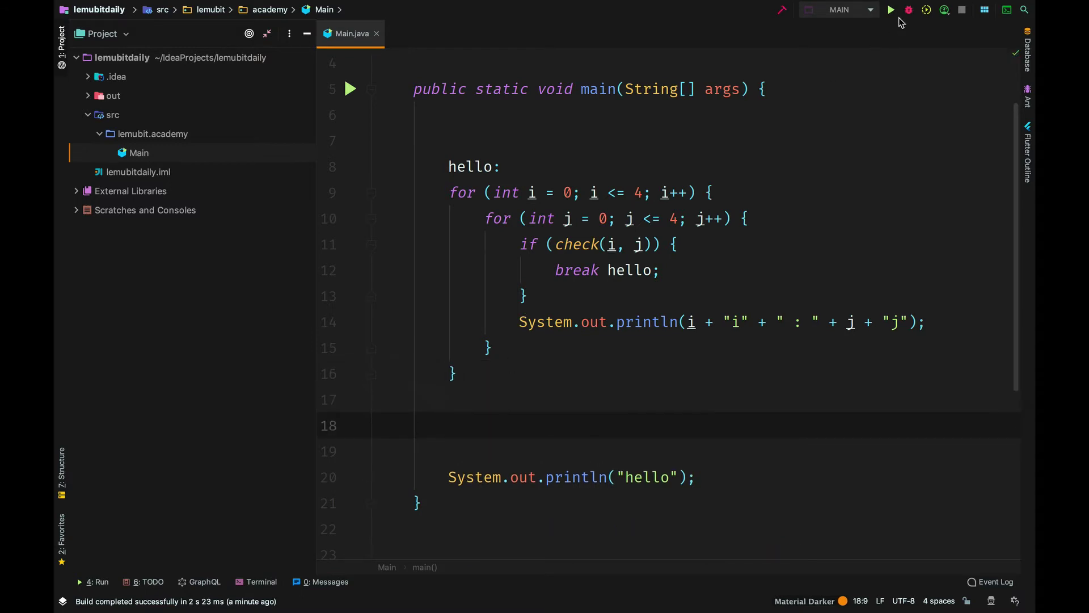
# - Run Main, mark the 2i : 0j output line, and hide the Run panel
pyautogui.click(893, 12)
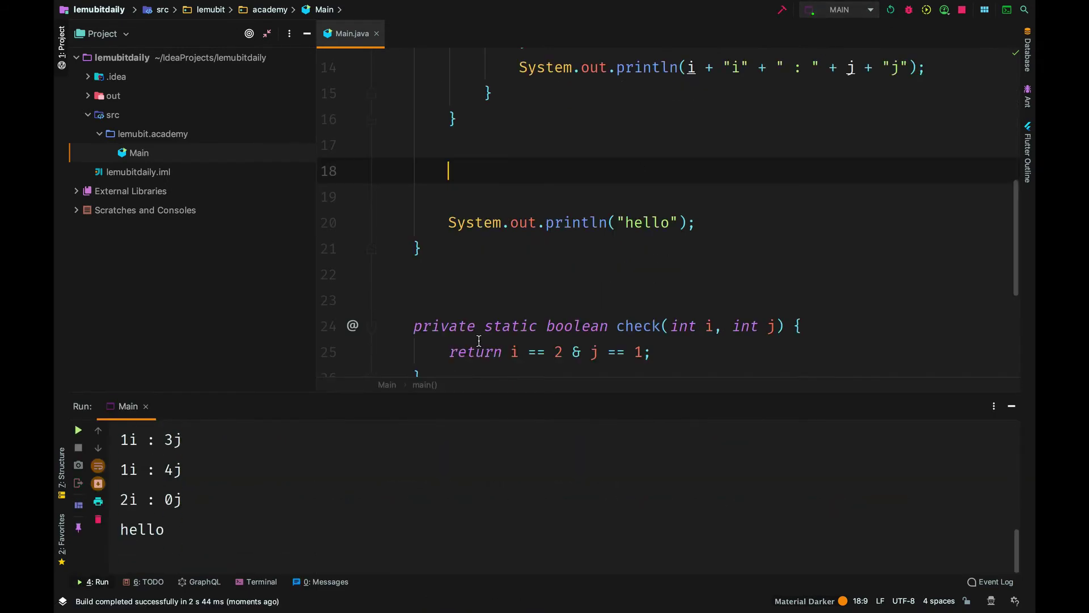
pyautogui.scroll(1, 248, 516)
pyautogui.scroll(3, 248, 515)
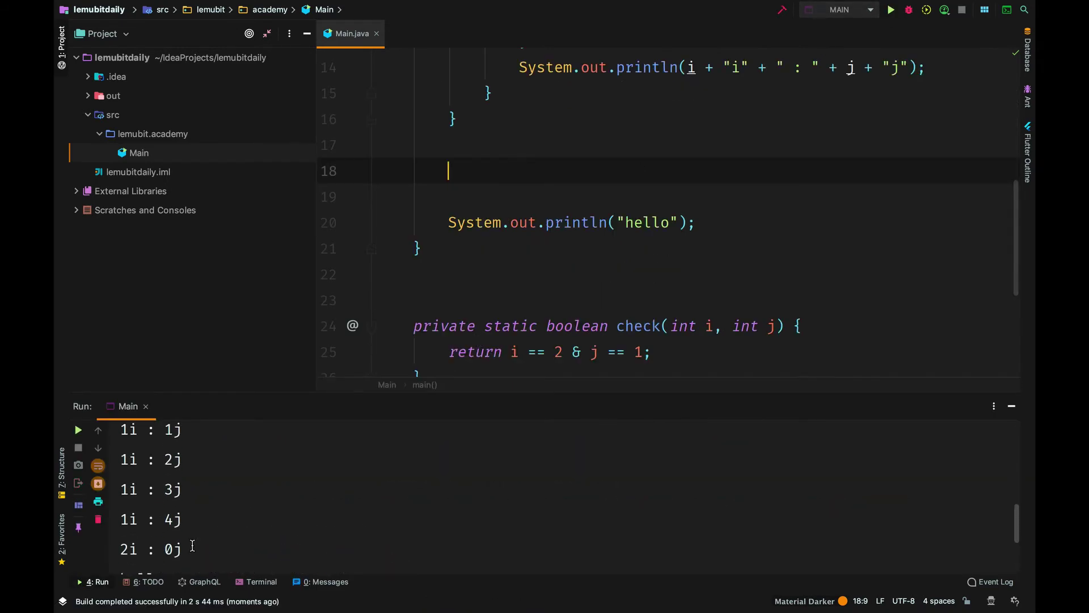
pyautogui.moveTo(190, 549); pyautogui.dragTo(127, 548)
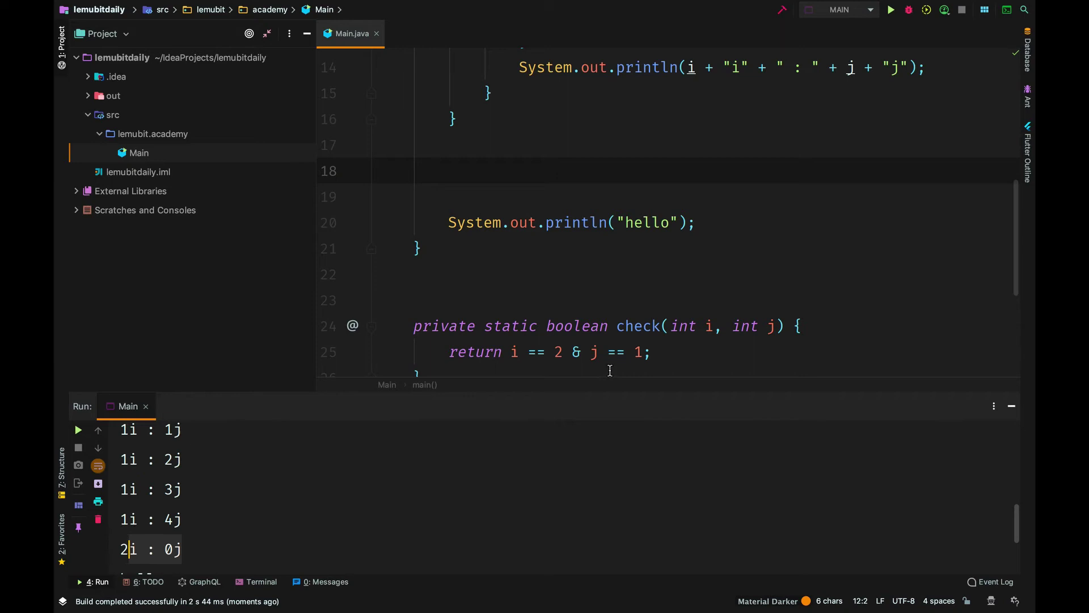
pyautogui.scroll(-3, 655, 542)
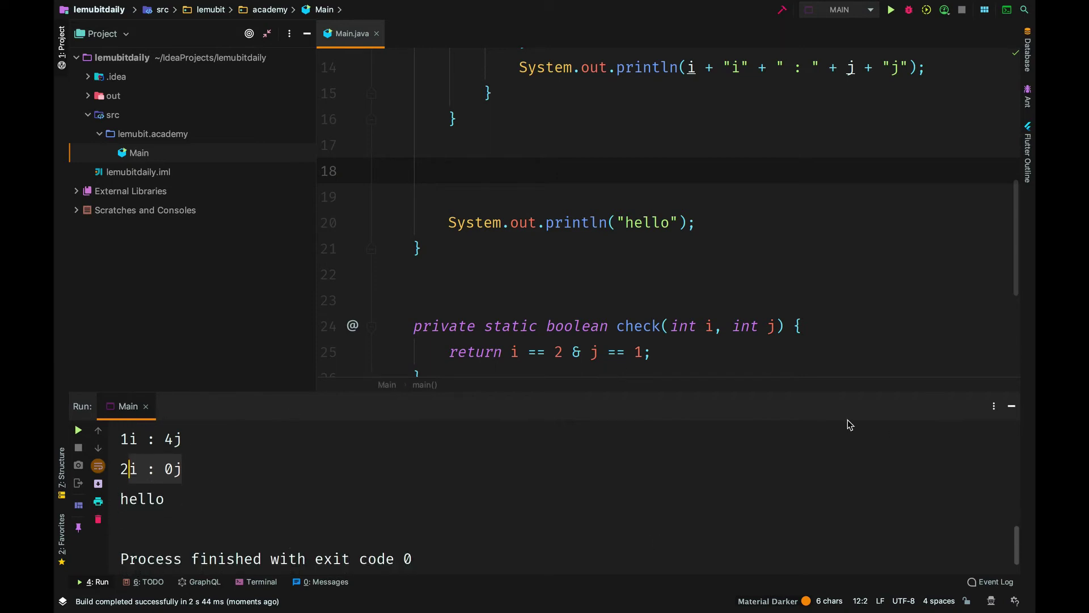
pyautogui.click(1011, 406)
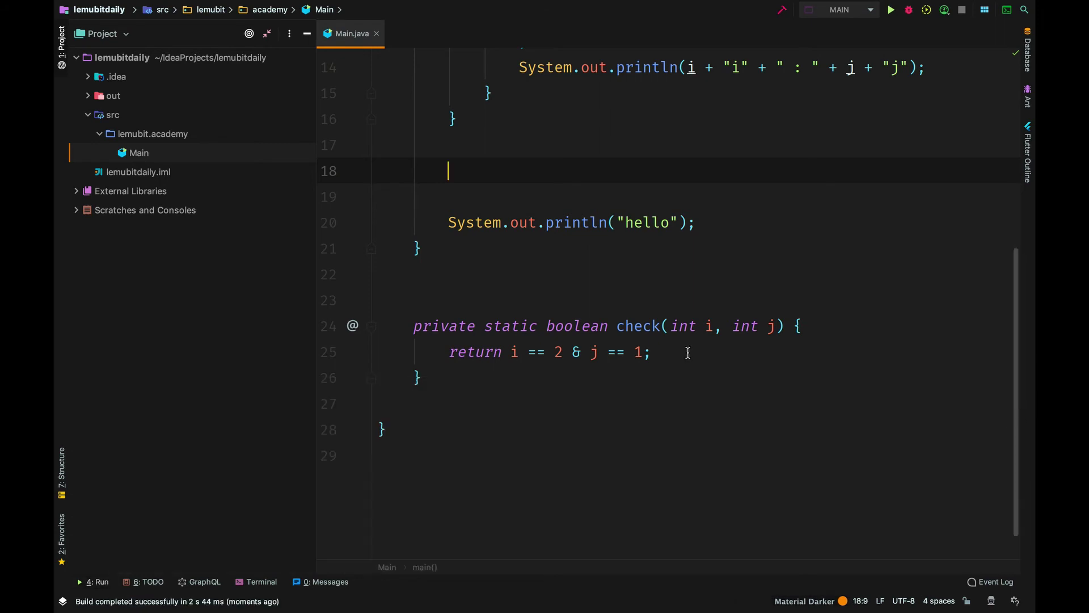
pyautogui.scroll(5, 688, 353)
pyautogui.scroll(1, 688, 353)
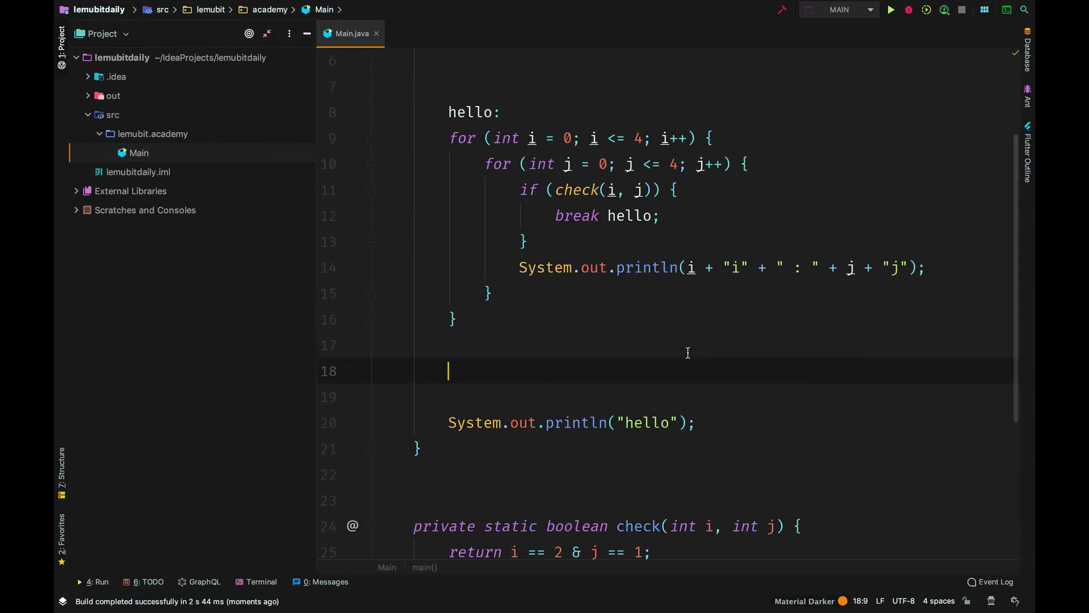
# - Add blank lines below the outer loop and select the hello label in break hello
pyautogui.press('Return')
pyautogui.press('Return')
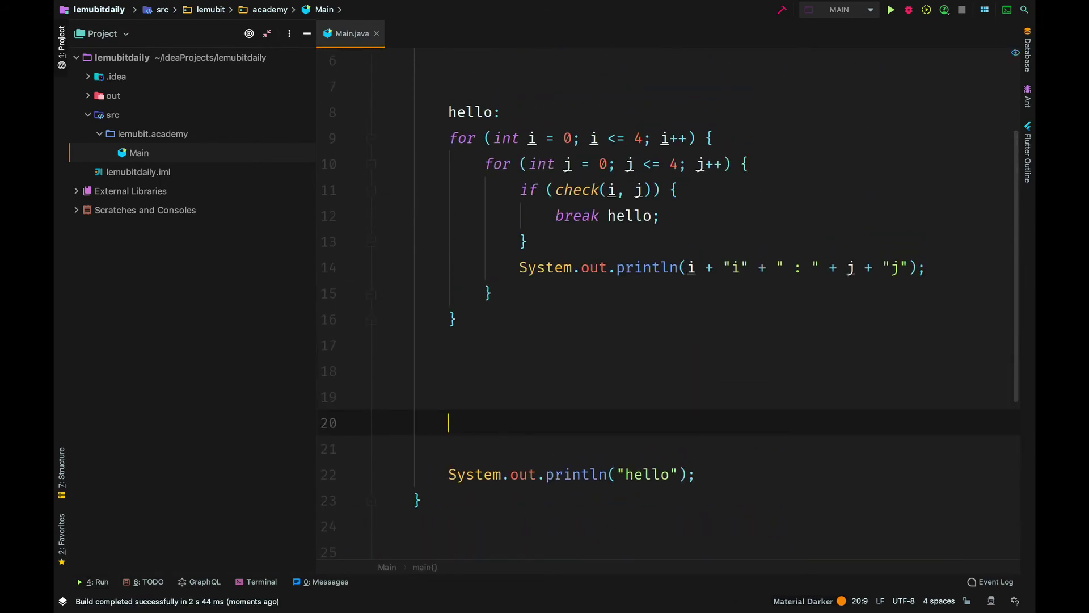
pyautogui.write('for (int i = 0; i < 4; i++) {')
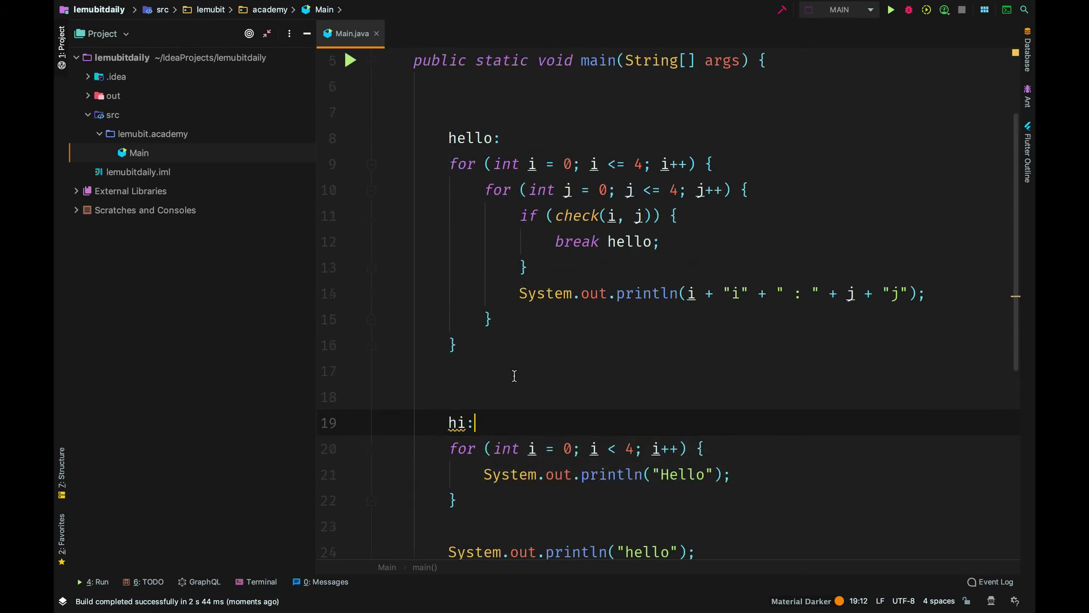
pyautogui.doubleClick(630, 242)
pyautogui.write('hi')
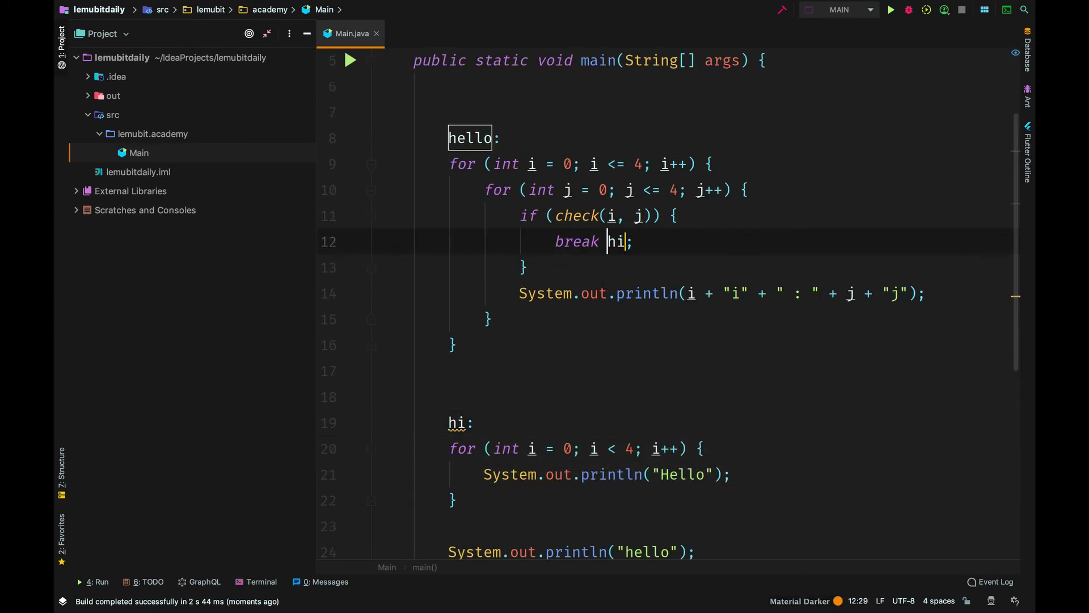